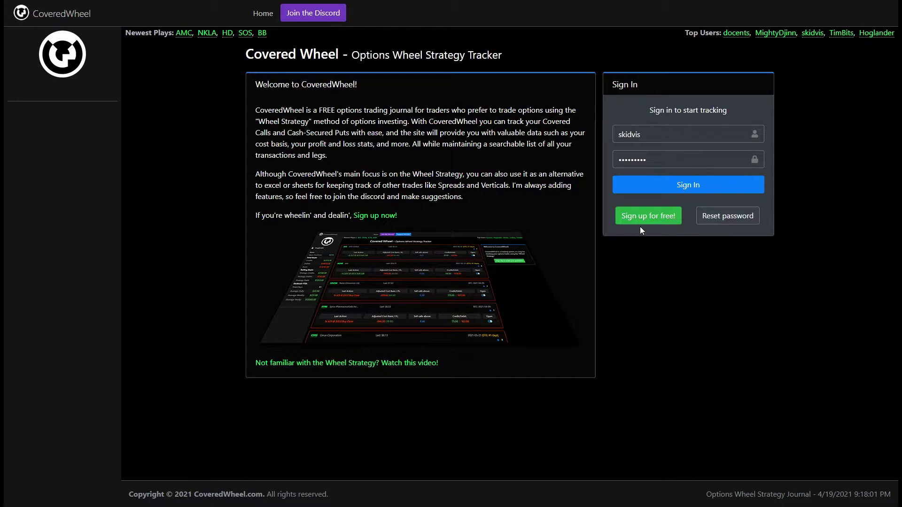
- Sign in to the CoveredWheel tracking account after briefly viewing the account creation form
left_click(653, 220)
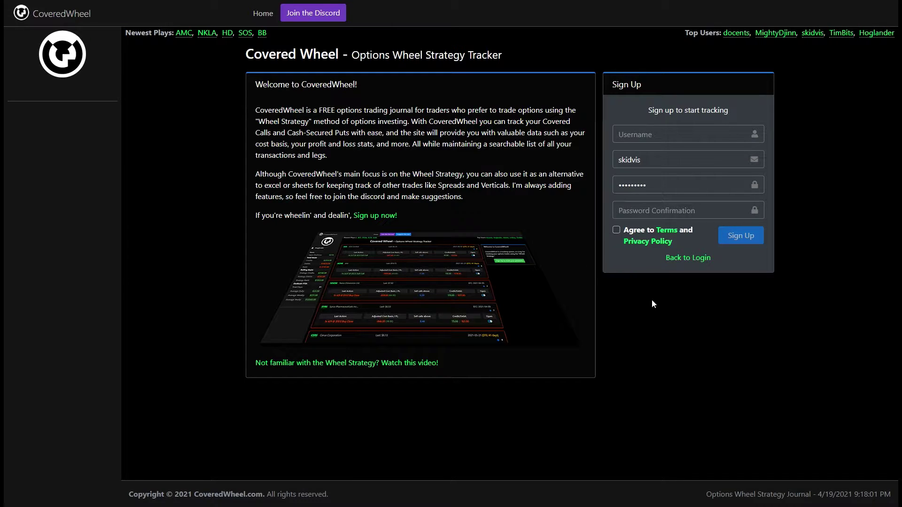
left_click(688, 258)
left_click(683, 186)
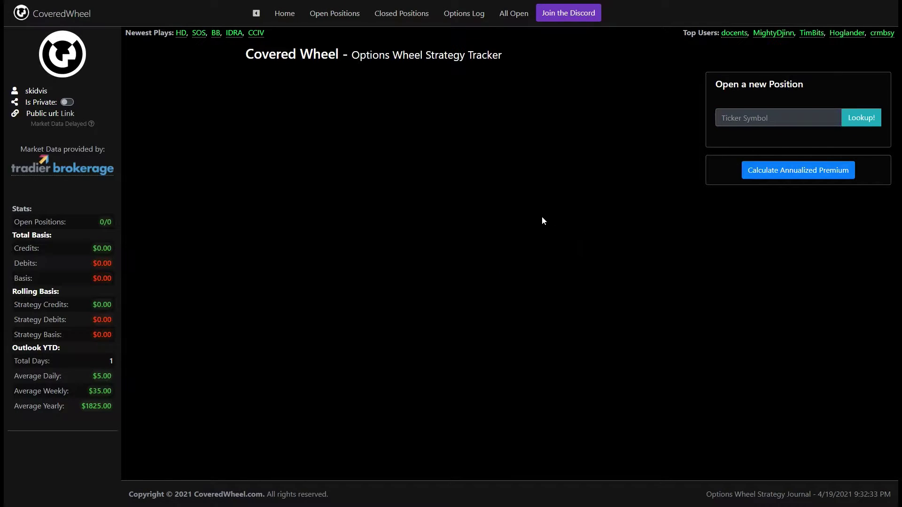
- Look up the AMC ticker and open a new AMC position dated 2021-04-19
left_click(727, 139)
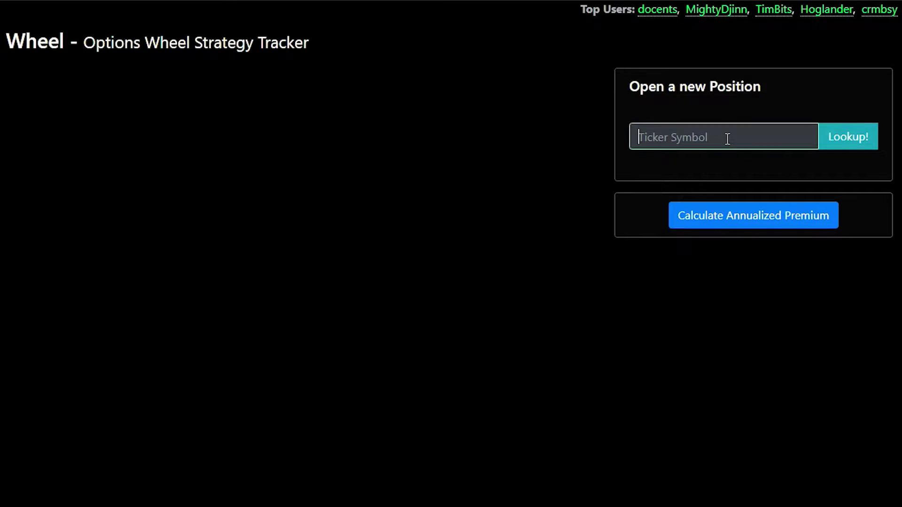
type("AMC")
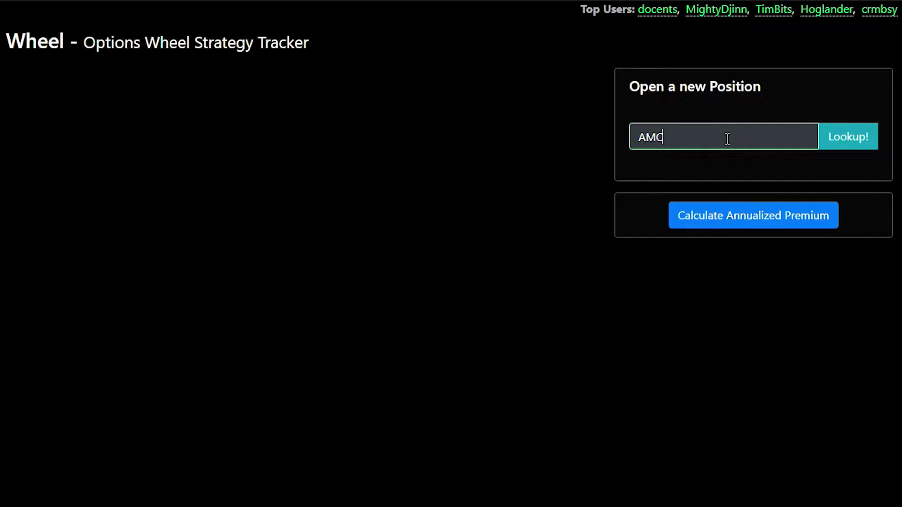
key("Return")
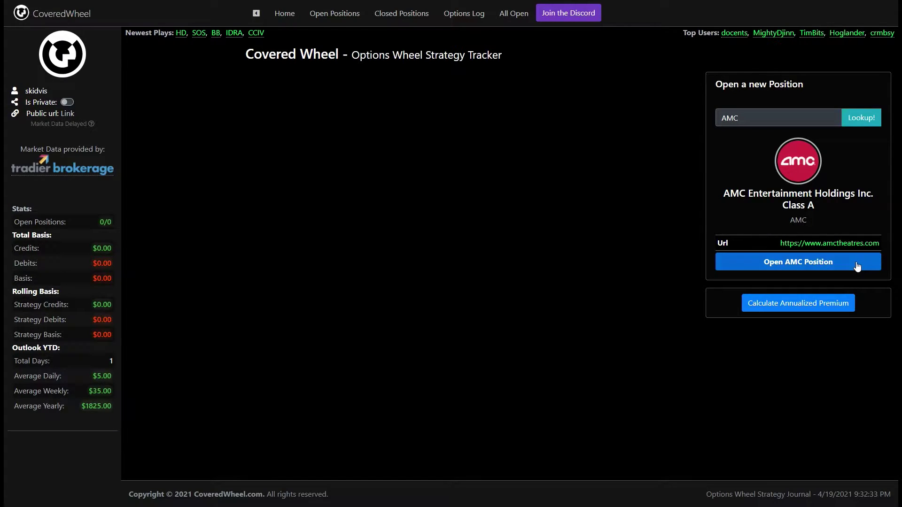
left_click(858, 266)
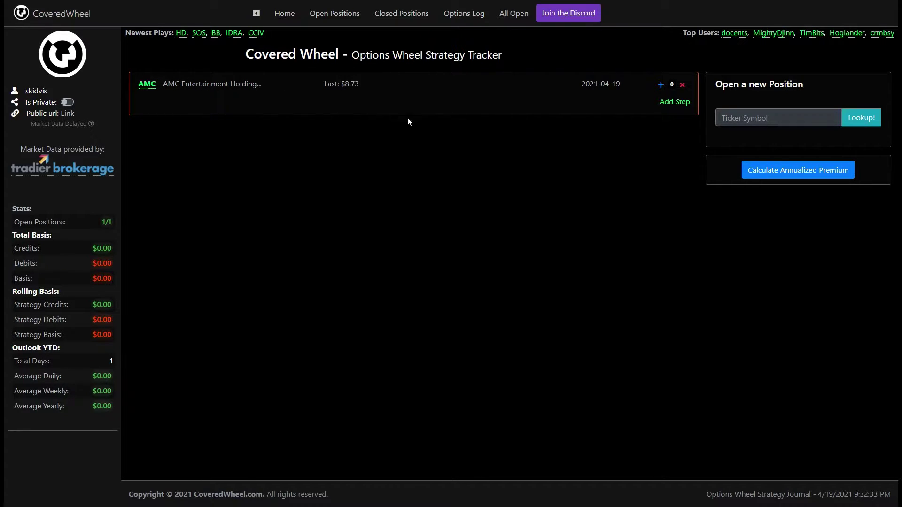
- Add a new step to the AMC position, prefilled with 2021-04-23 expiration and 100 shares
left_click(675, 103)
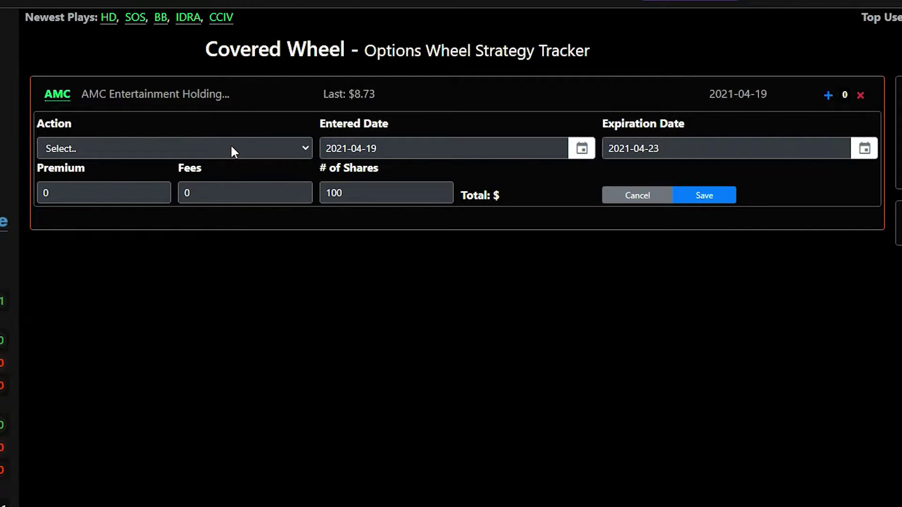
left_click(245, 149)
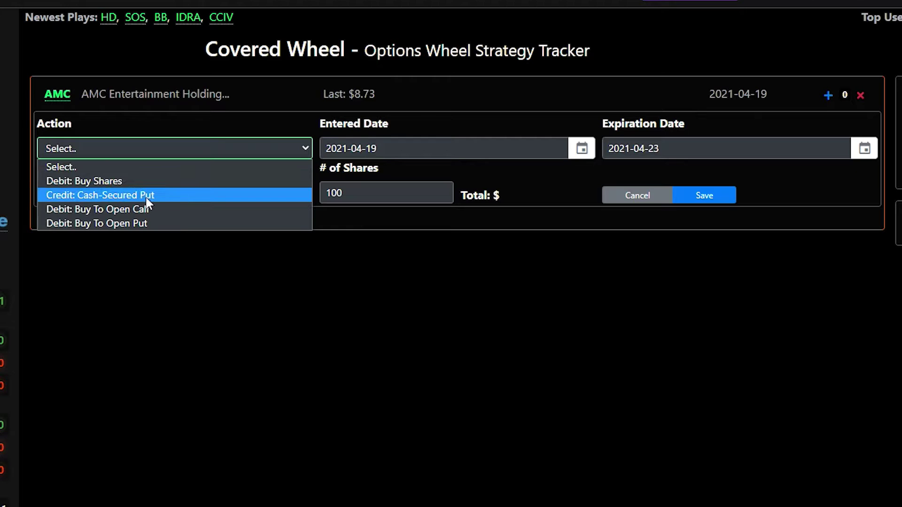
- Set the AMC step's action to Credit: Cash-Secured Put
left_click(235, 194)
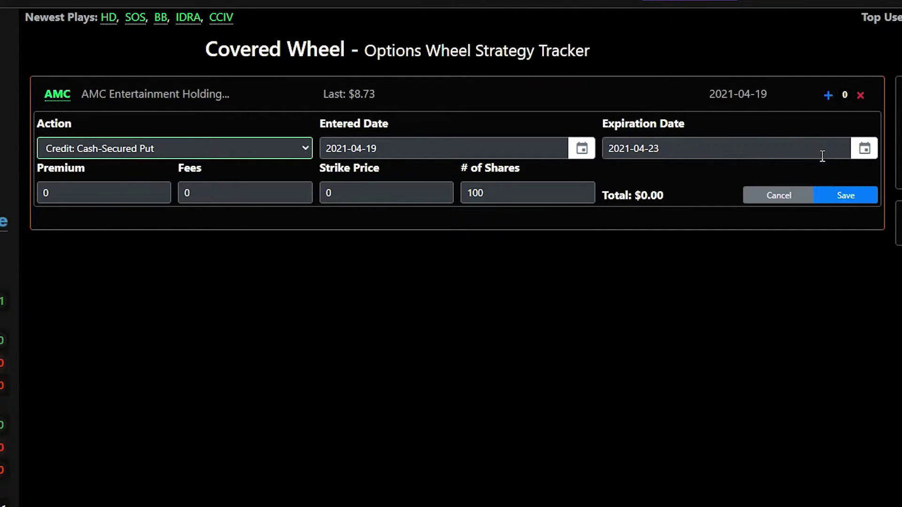
left_click(864, 148)
left_click(863, 149)
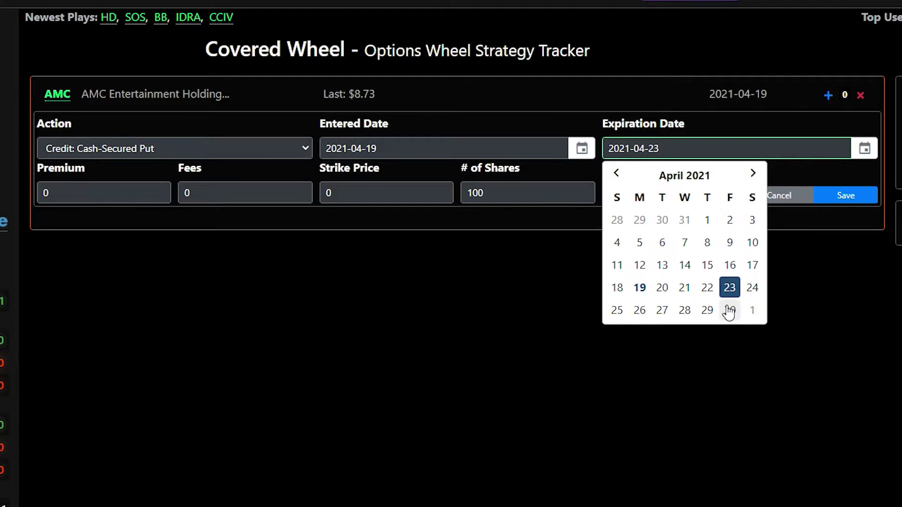
left_click(794, 165)
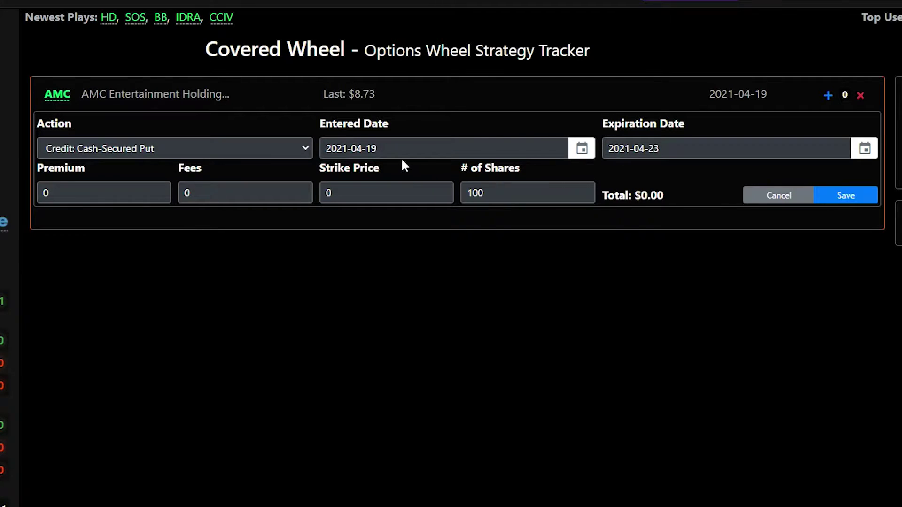
left_click(587, 149)
left_click(587, 152)
- Enter a 0.36 premium and a 9.5 strike price for the put
left_click(79, 194)
type(".36")
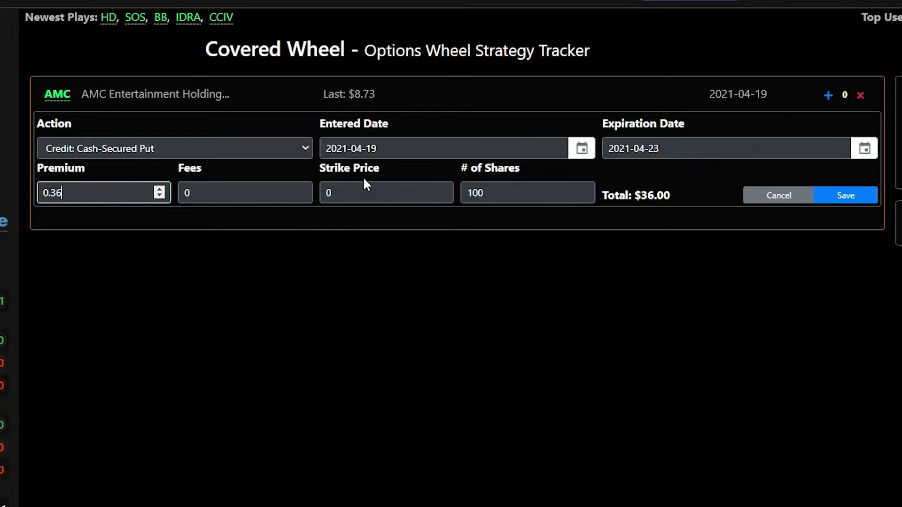
left_click(375, 193)
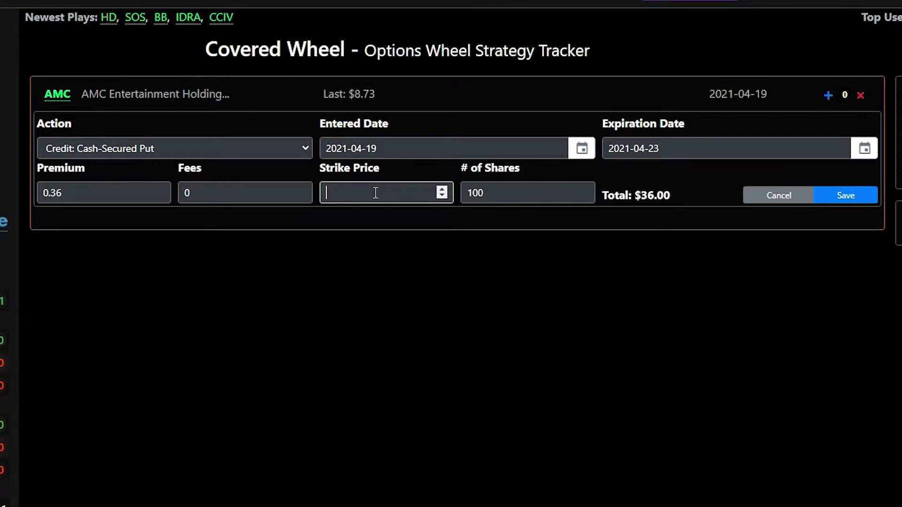
type("9.5")
- Try 500 shares, revert to 100, and highlight the $36.00 total
left_click(511, 197)
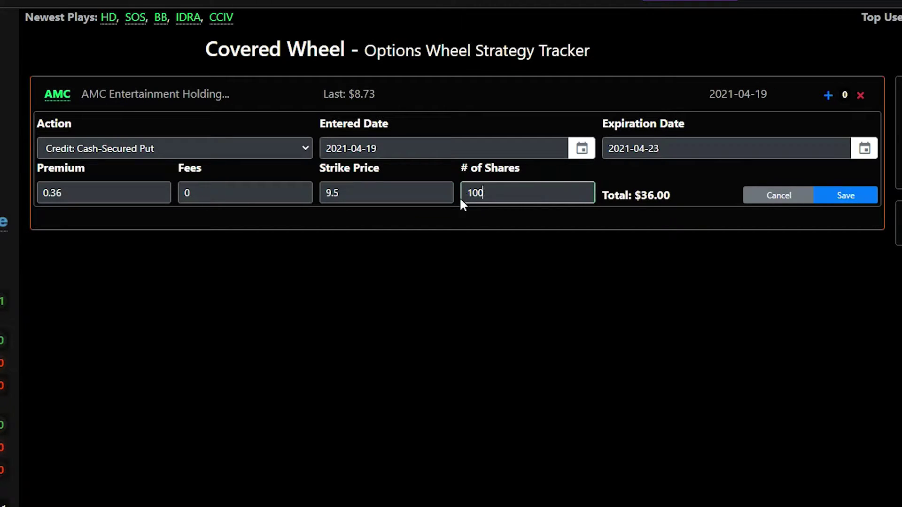
left_click_drag(472, 193, 463, 195)
type("5")
key("ctrl+z")
left_click_drag(678, 191, 631, 196)
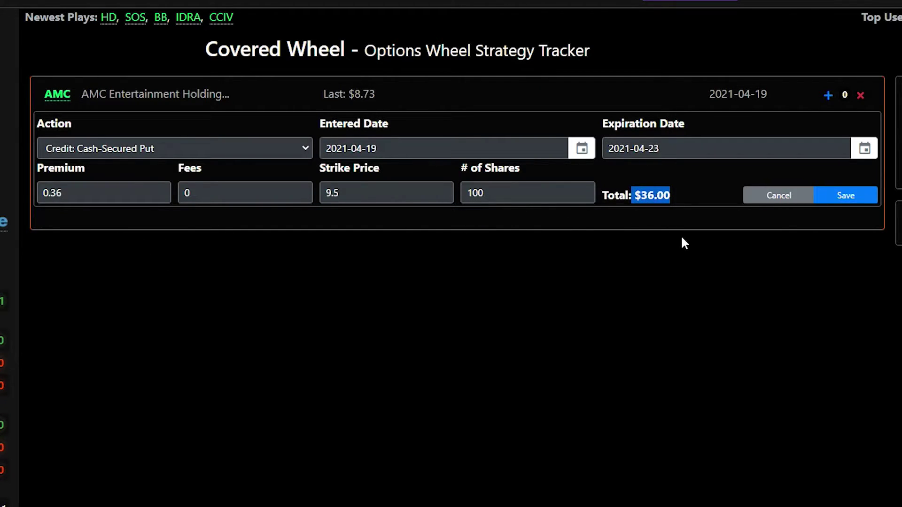
left_click(695, 193)
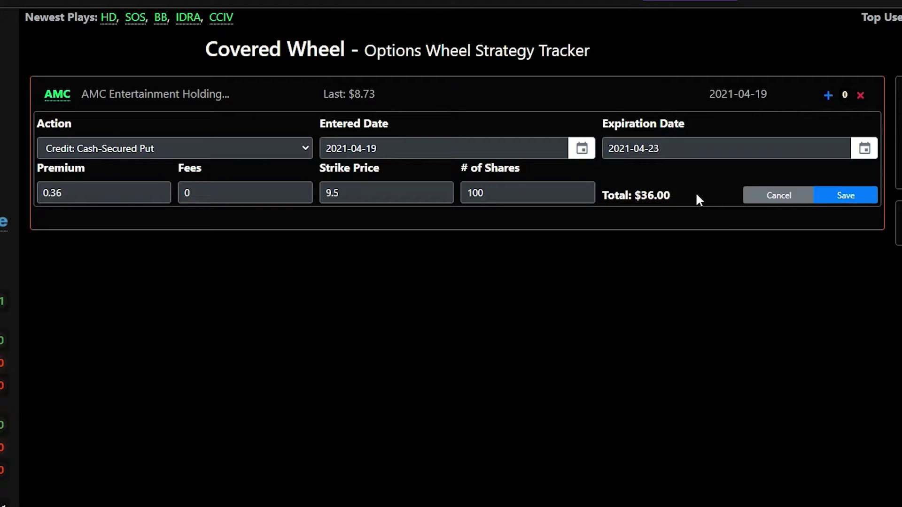
- Save the cash-secured put and view the Cash-Secured Put tooltip on Last Action
left_click(846, 196)
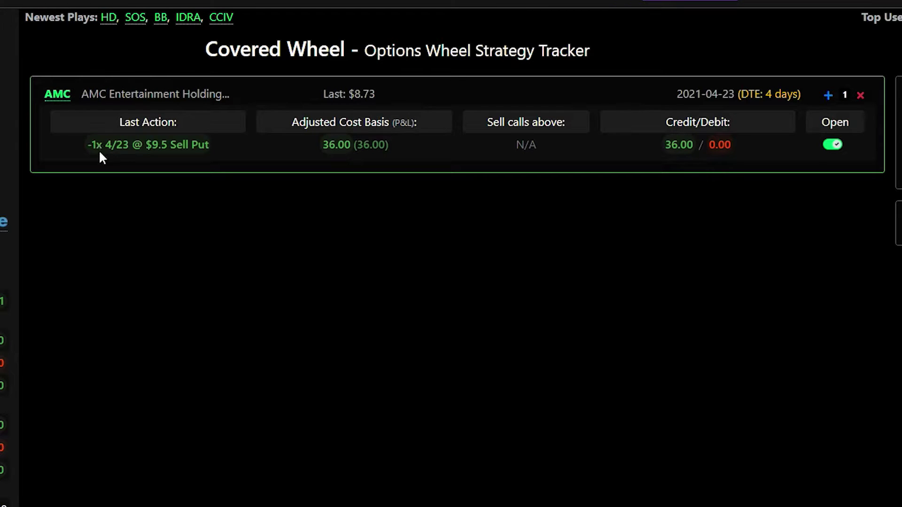
mouse_move(100, 154)
mouse_move(163, 153)
left_click(830, 97)
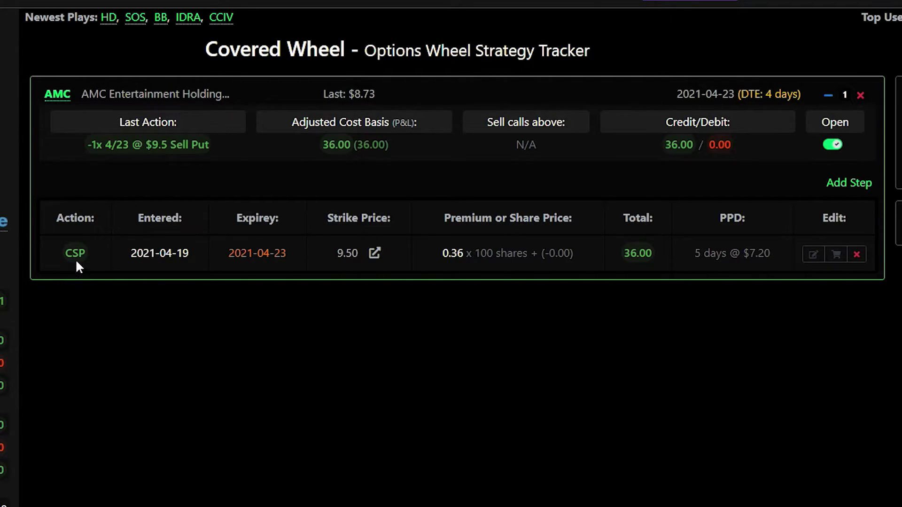
- Check the Yahoo Finance quote for the AMC Apr 2021 9.500 put, then return
mouse_move(79, 256)
left_click(374, 255)
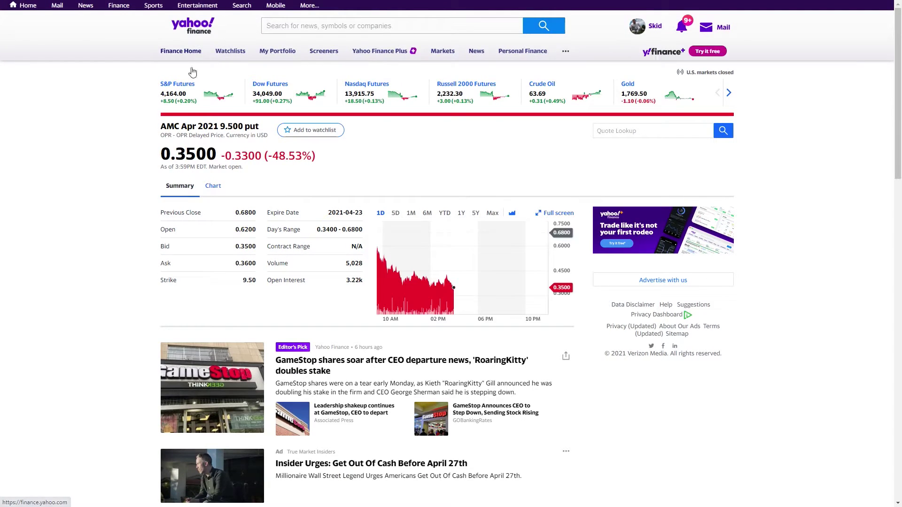
key("BackSpace")
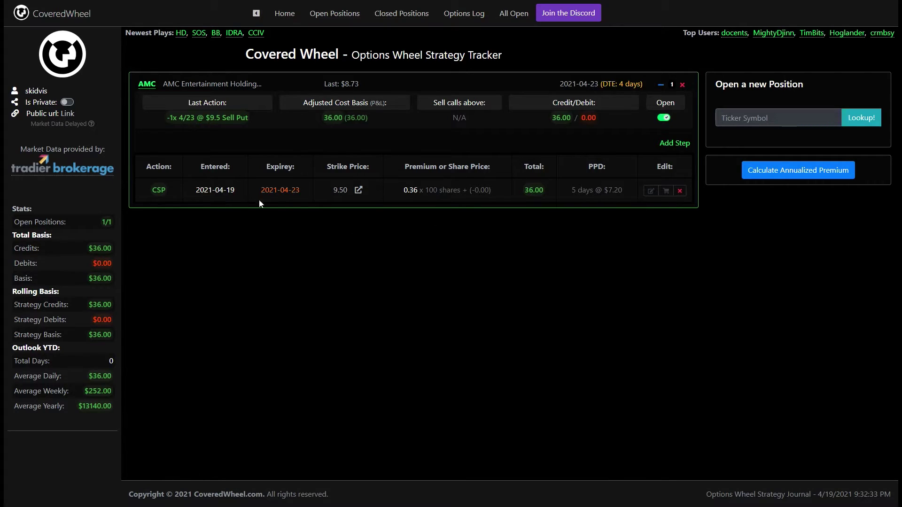
- Open the AMC CSP step's edit form showing 0.36 premium and 9.5 strike
left_click(650, 191)
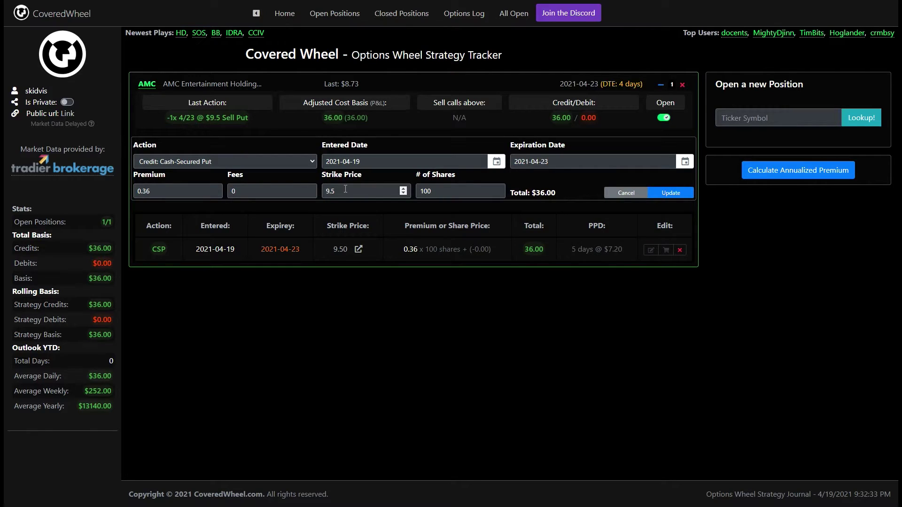
- Try entered date 2021-04-20 and expiry 2021-04-30, then cancel without saving
left_click(367, 161)
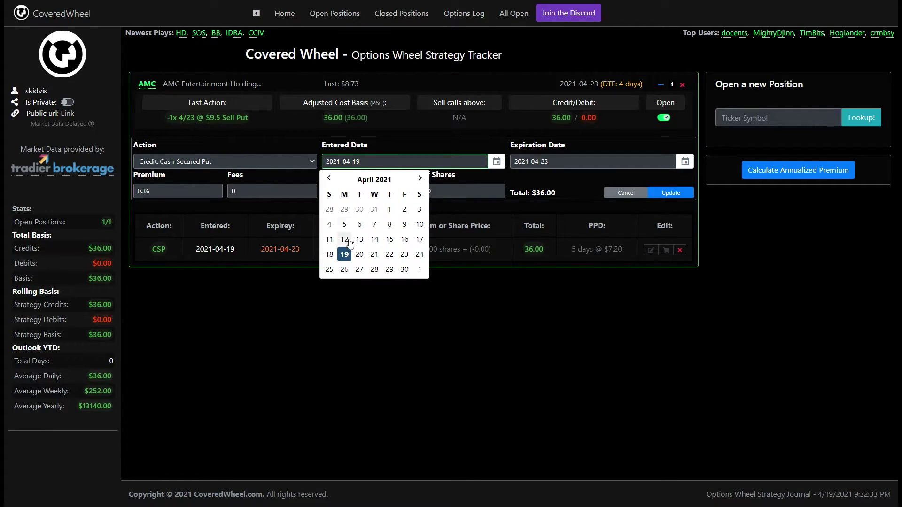
left_click(357, 254)
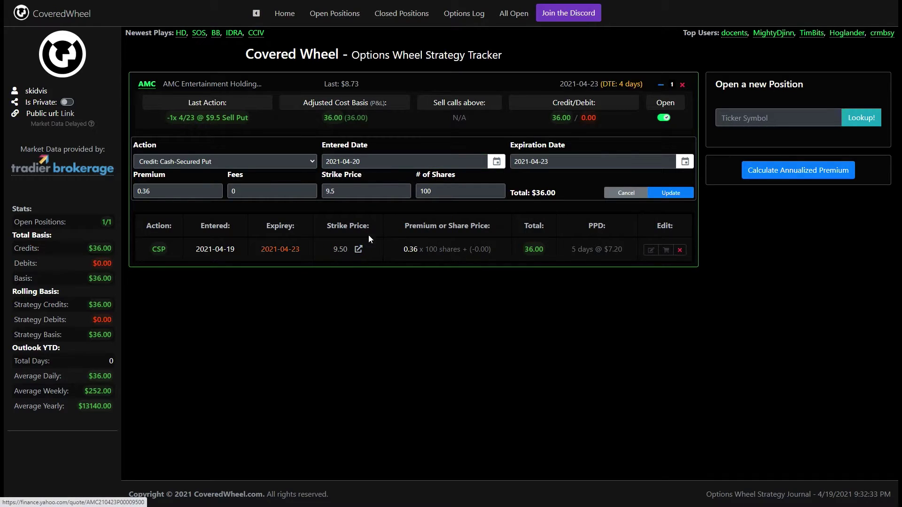
left_click(568, 164)
left_click(587, 267)
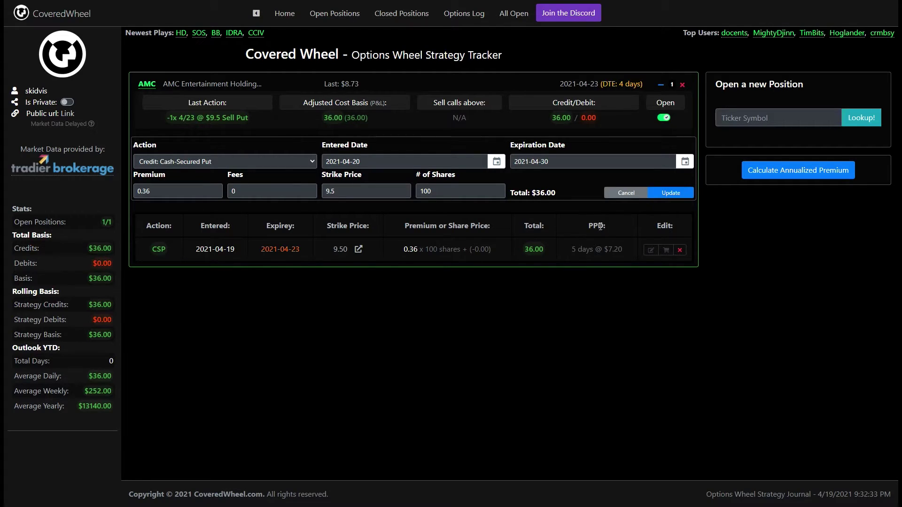
left_click(627, 193)
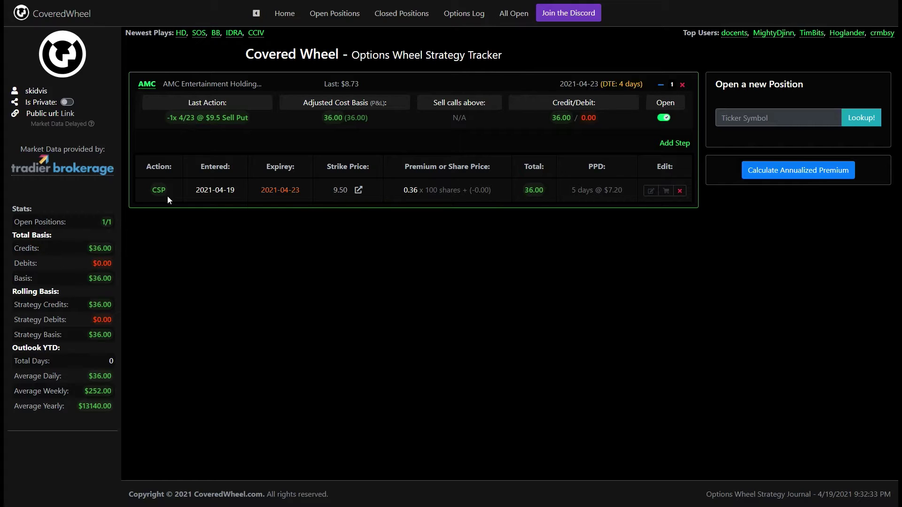
- Save a Debit: Buy To Close step at 0.01 premium, debiting $1.00
left_click(667, 196)
left_click(310, 163)
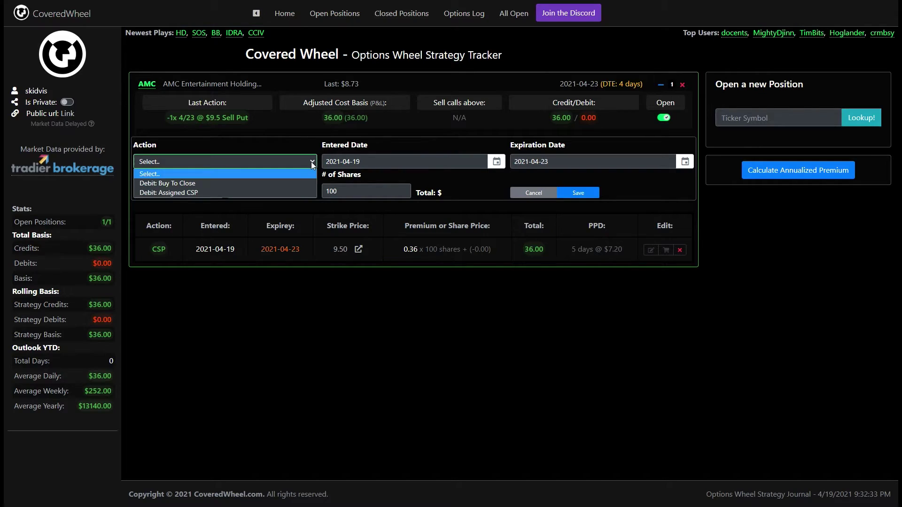
left_click(227, 184)
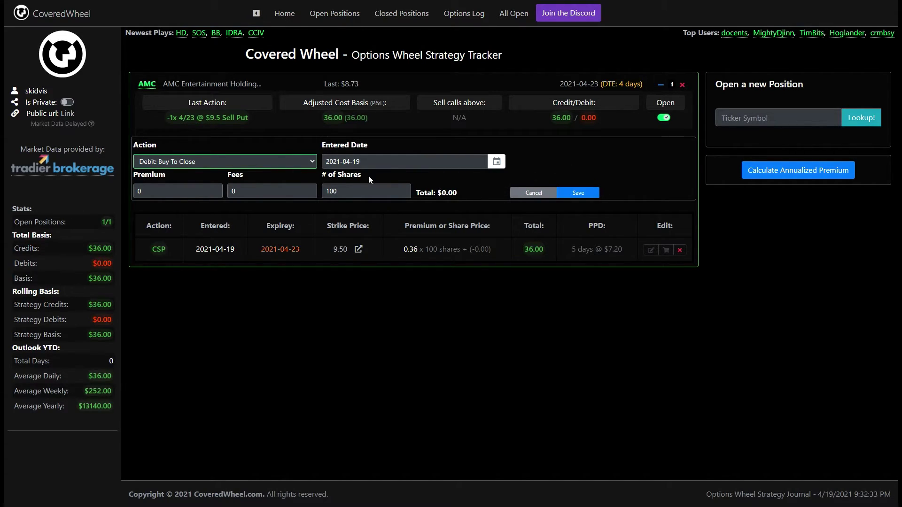
left_click(170, 191)
type(".01")
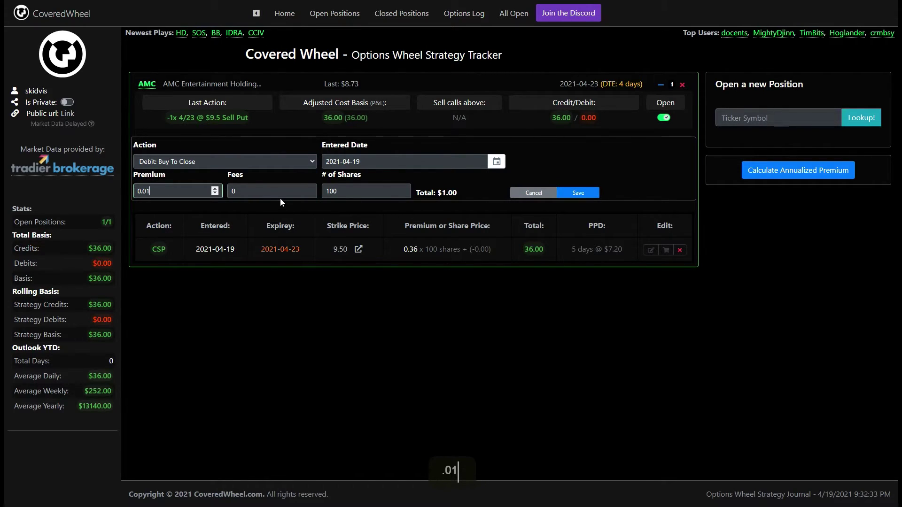
left_click(578, 194)
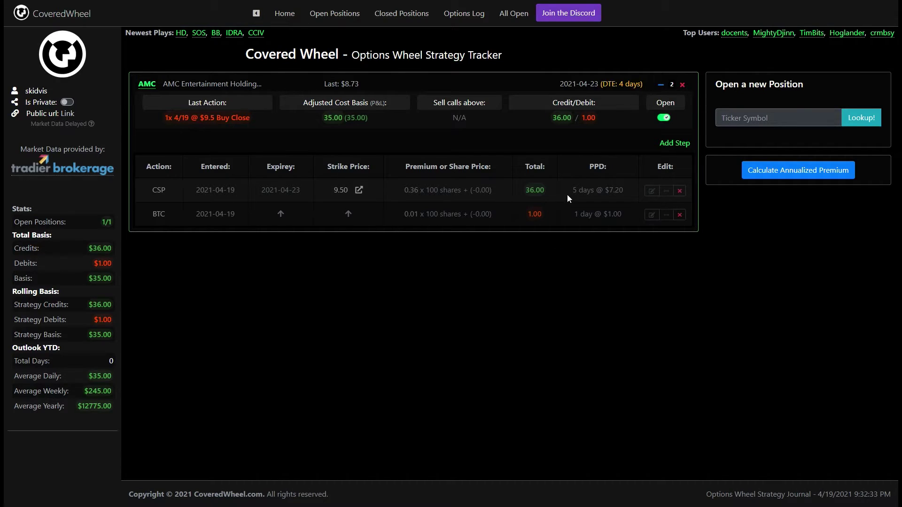
- Delete the BTC step, restoring the $36.00 basis, and begin a new closing step
left_click(682, 219)
left_click(544, 312)
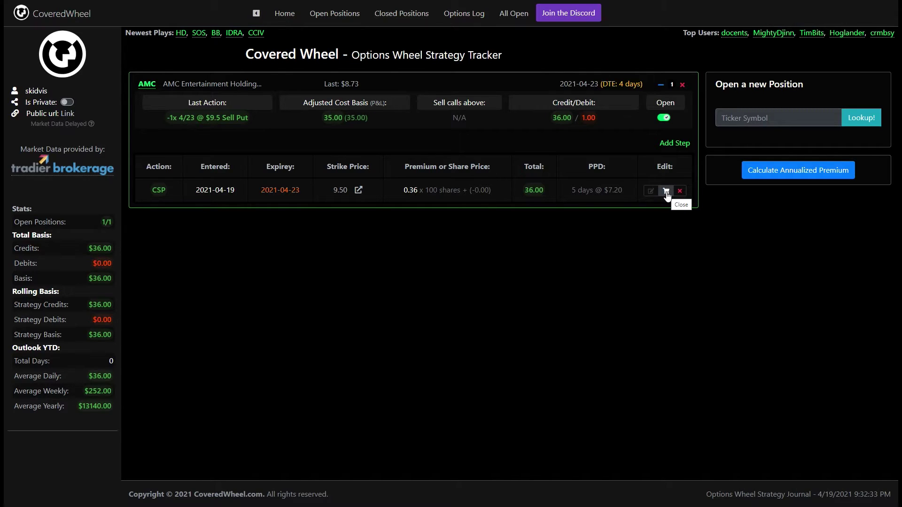
left_click(666, 191)
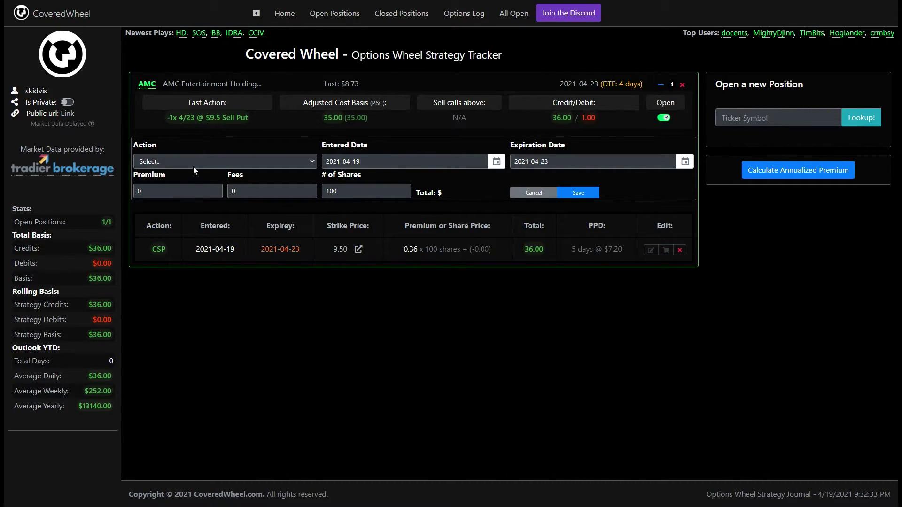
- Record the put assignment as an Assigned CSP step buying 100 AMC shares at 9.50
left_click(234, 163)
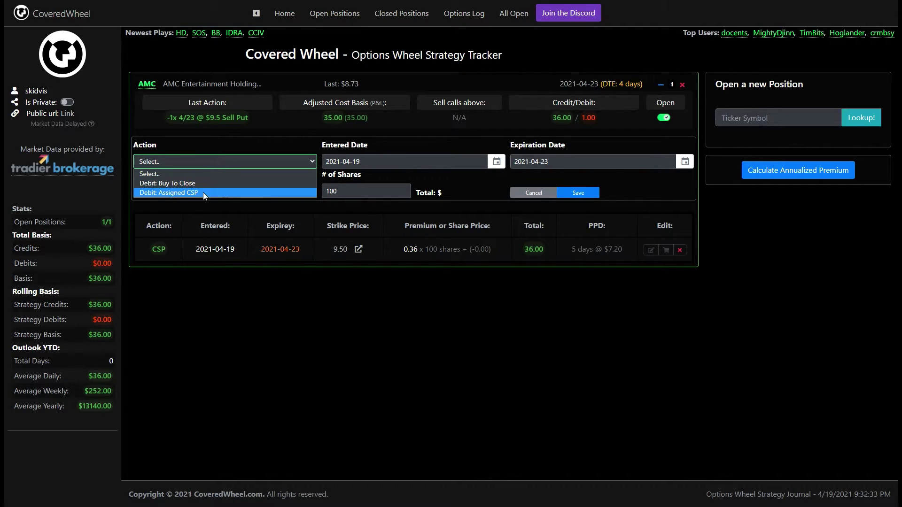
left_click(203, 192)
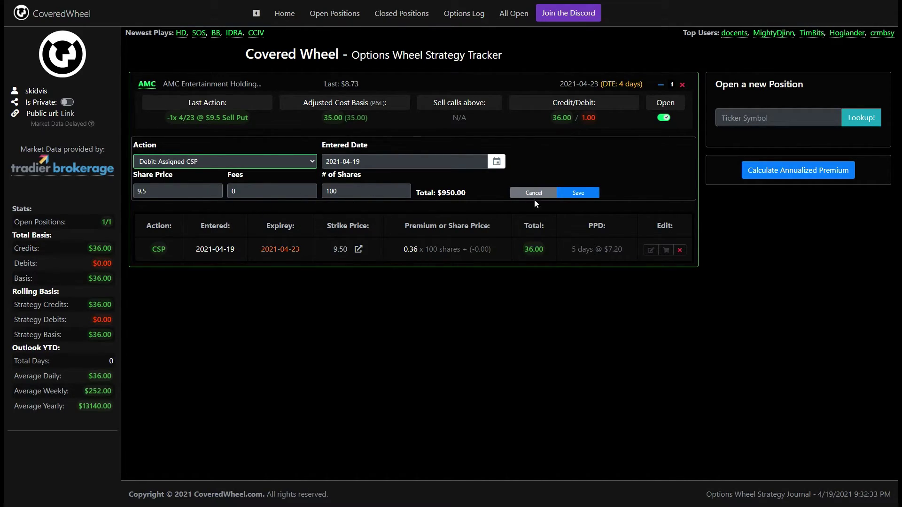
left_click(590, 194)
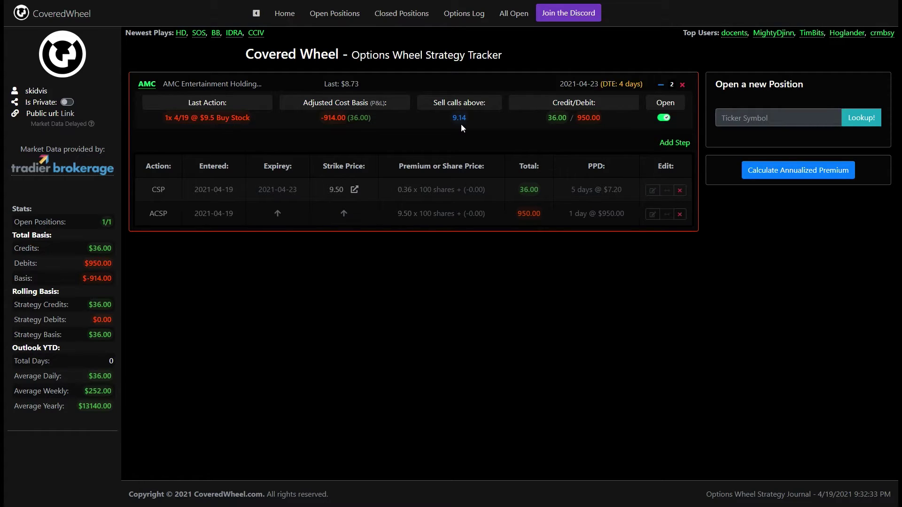
- Add a covered call step with 0.48 premium and 9.5 strike, expiring 2021-04-23
left_click(682, 143)
left_click(294, 161)
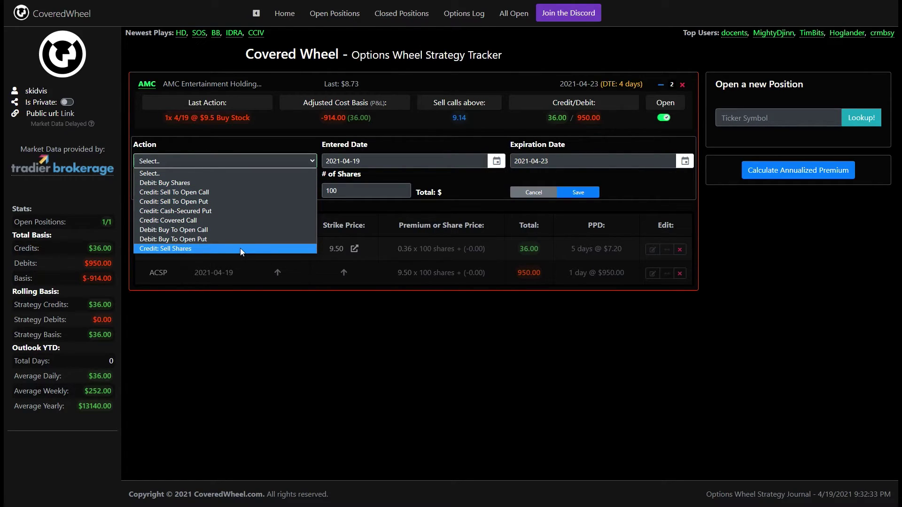
left_click(234, 221)
left_click(173, 192)
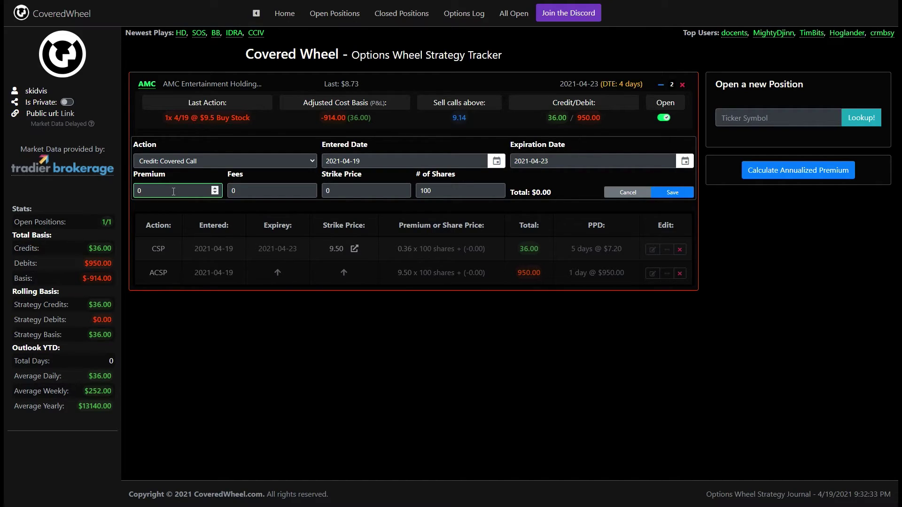
type(".48")
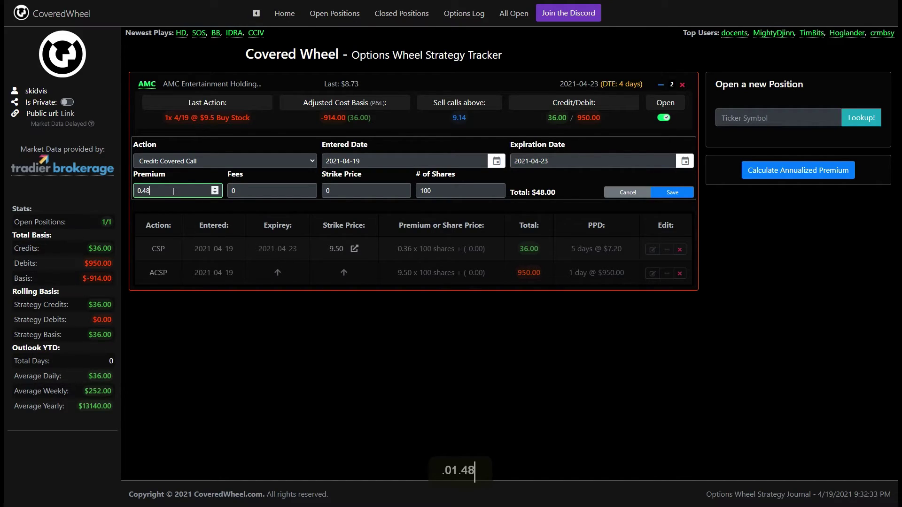
left_click(377, 192)
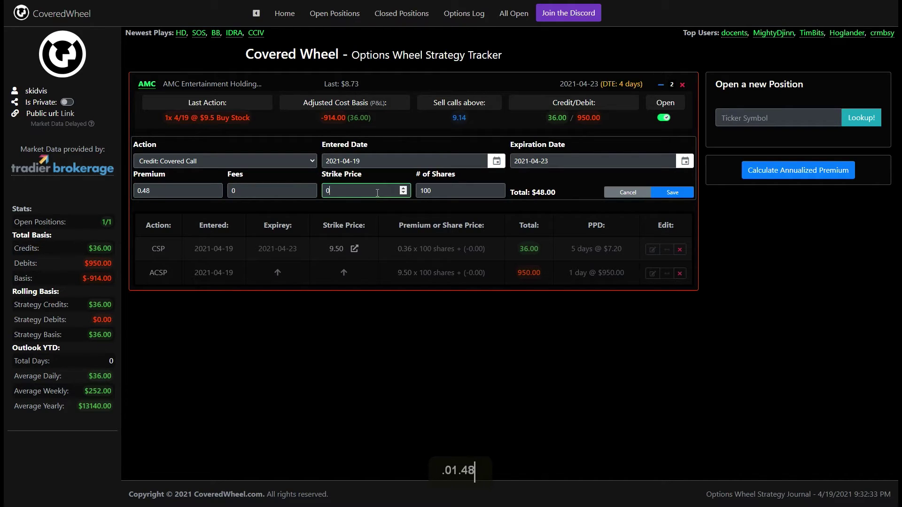
key("BackSpace")
type("9.5")
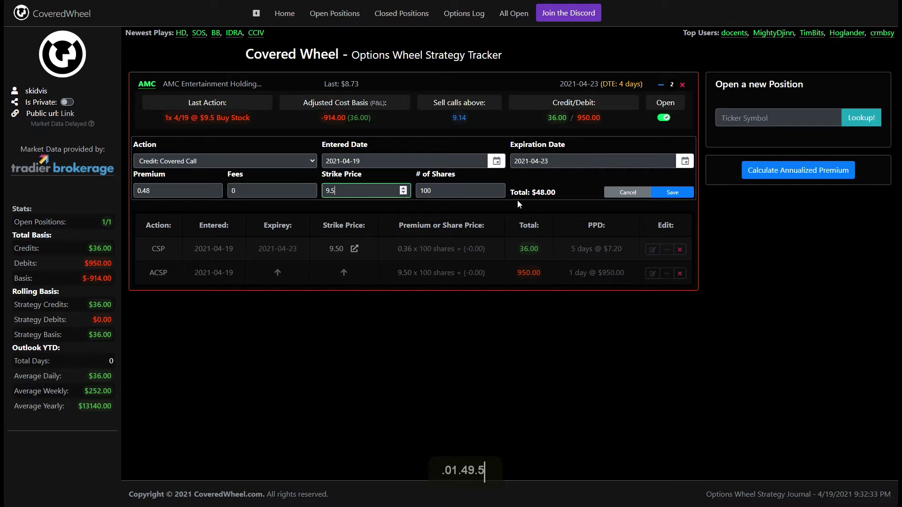
left_click(682, 194)
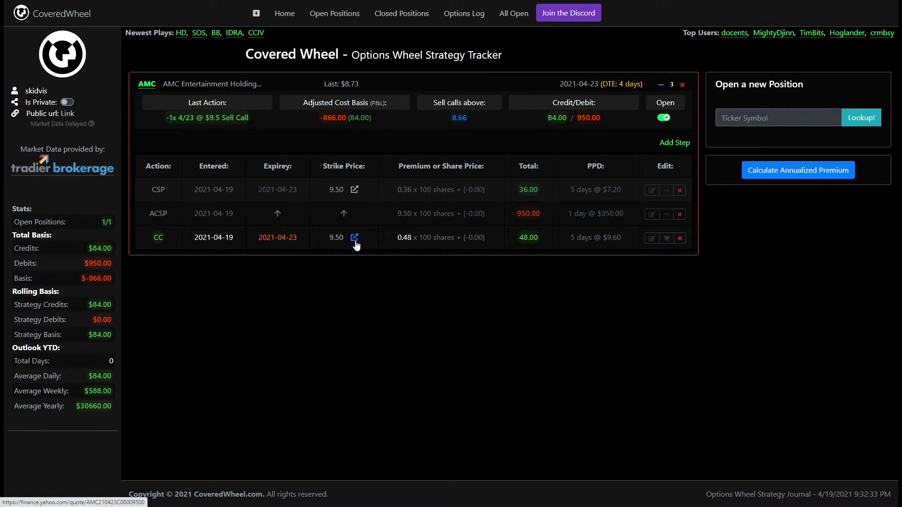
- Start a closing step on the new covered call row
left_click(666, 238)
- Save an Assigned CC step selling the 100 AMC shares at 9.50 for $950.00
left_click(280, 161)
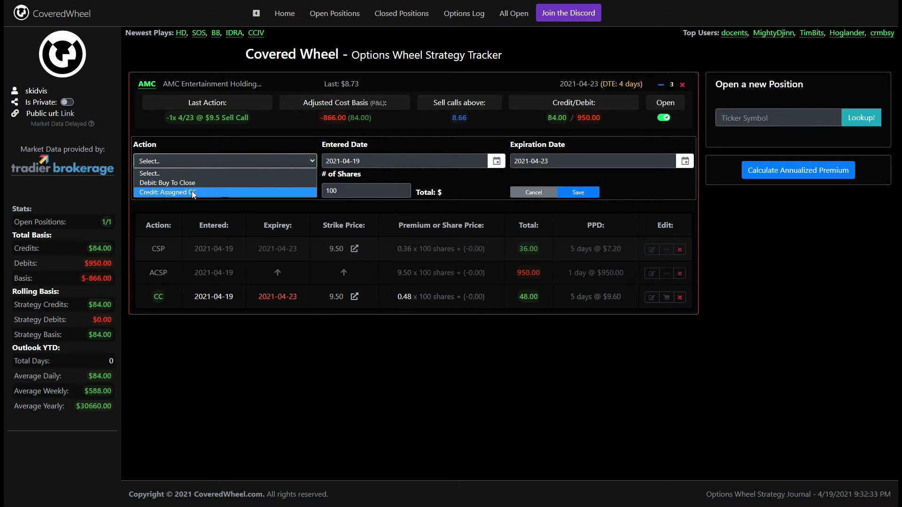
left_click(235, 194)
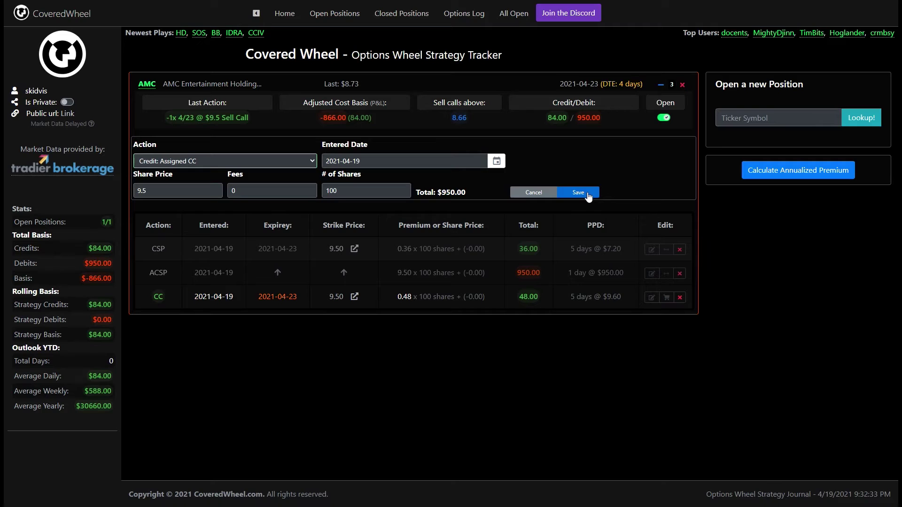
left_click(585, 194)
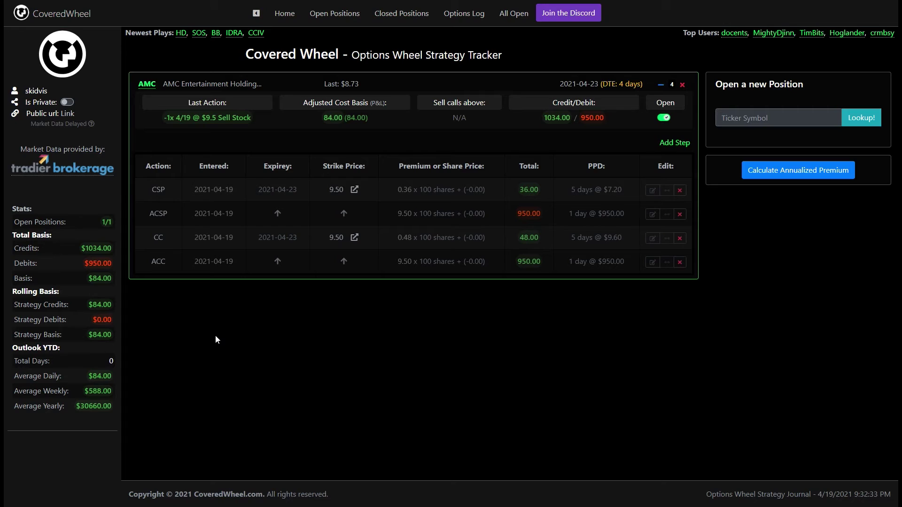
- Collapse the AMC position's step table after reviewing its four steps
left_click(660, 85)
- Mark the AMC position closed, view it under Closed Positions, then reopen it
left_click(664, 117)
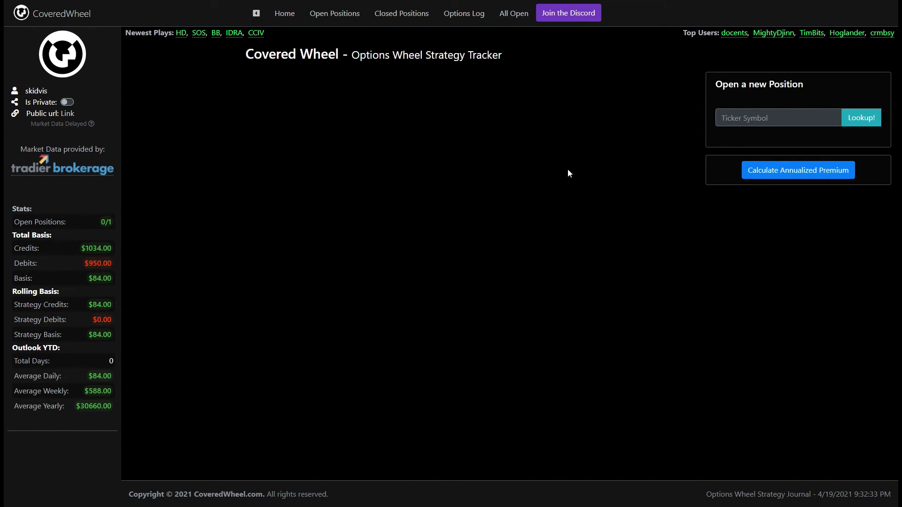
left_click(405, 18)
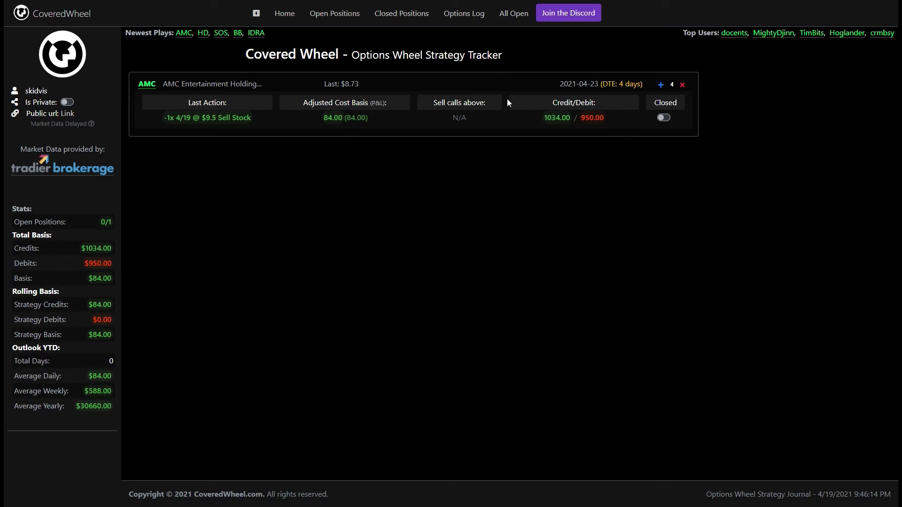
left_click(662, 117)
- Return to the Open Positions list showing the reopened AMC wheel
left_click(334, 21)
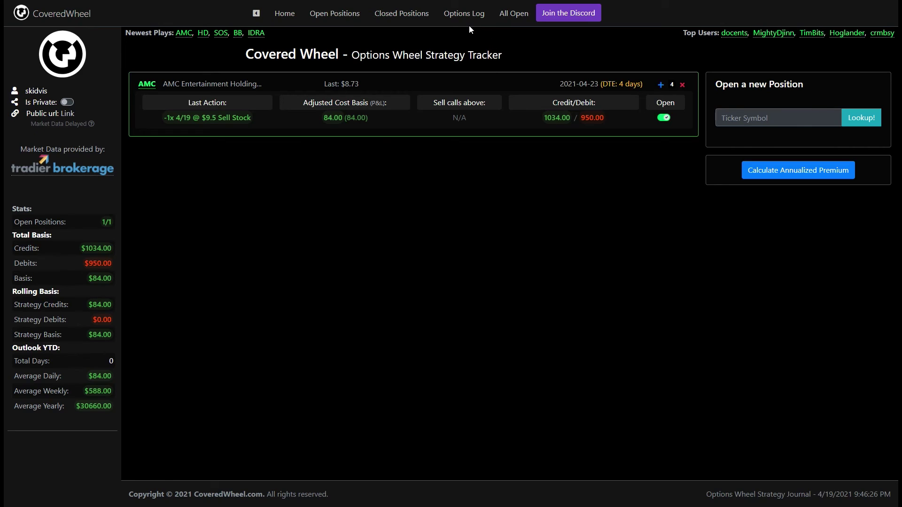
- Browse All Open positions and the Options Log, then return to All Open
left_click(518, 24)
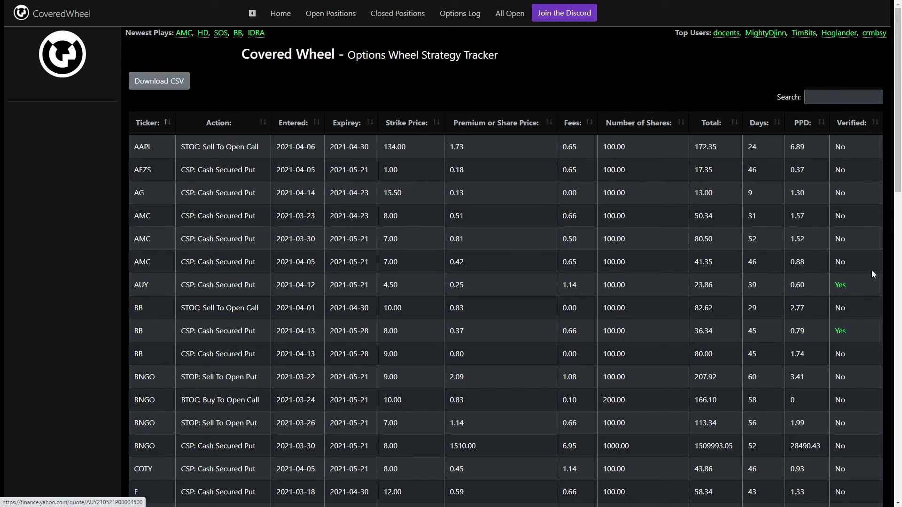
left_click(461, 14)
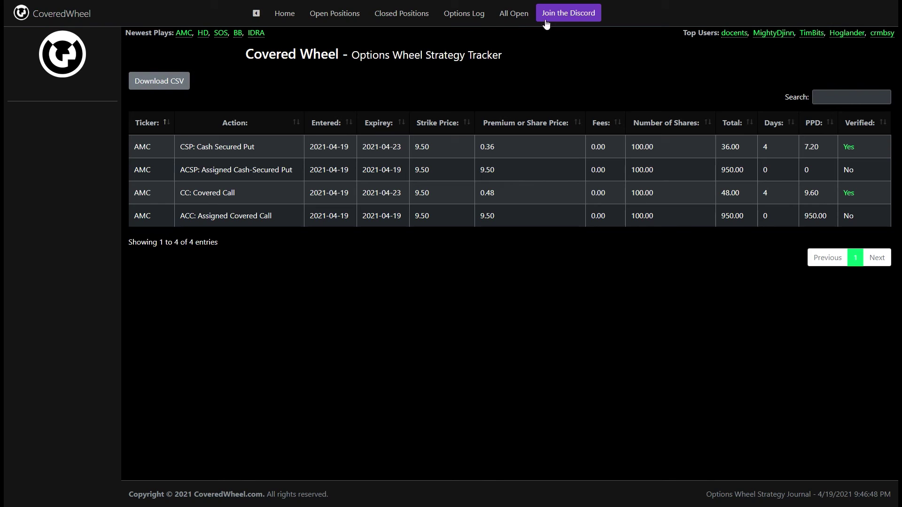
left_click(515, 15)
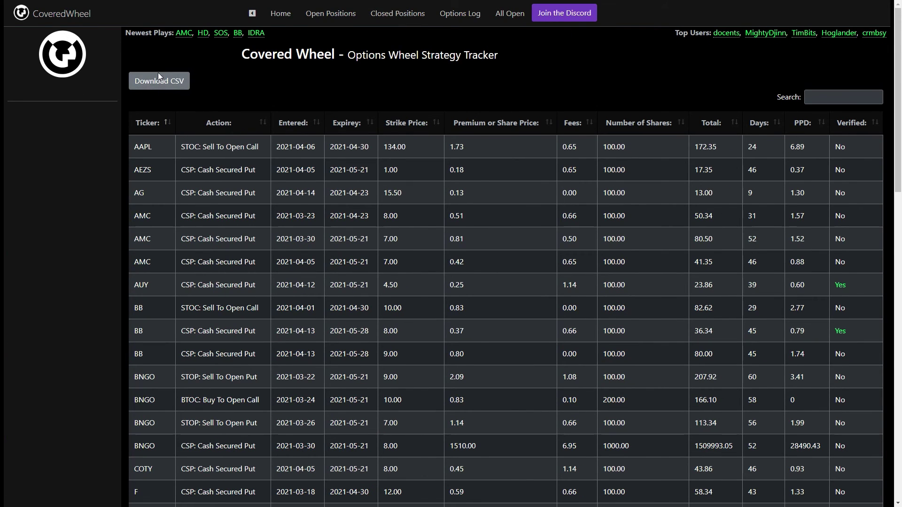
- Download the positions table as CSV, return Home, and view the recent SOS play
left_click(160, 80)
left_click(284, 16)
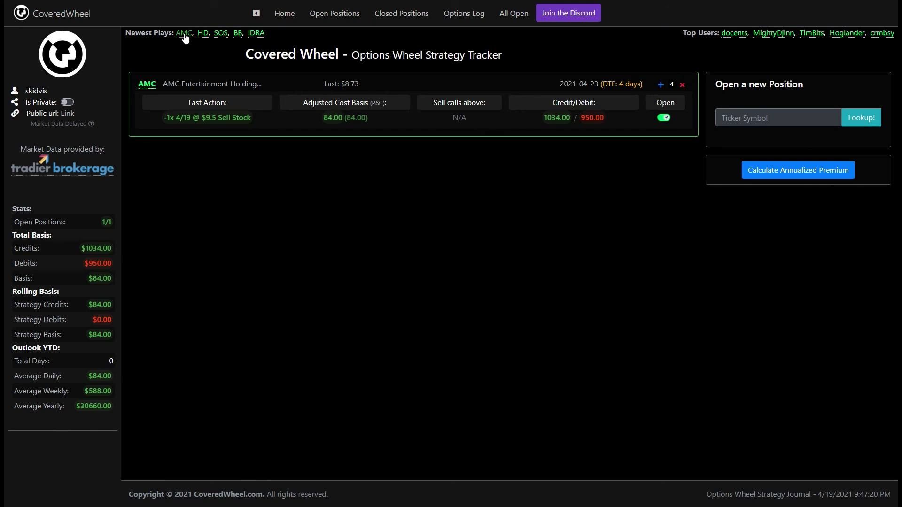
left_click(220, 32)
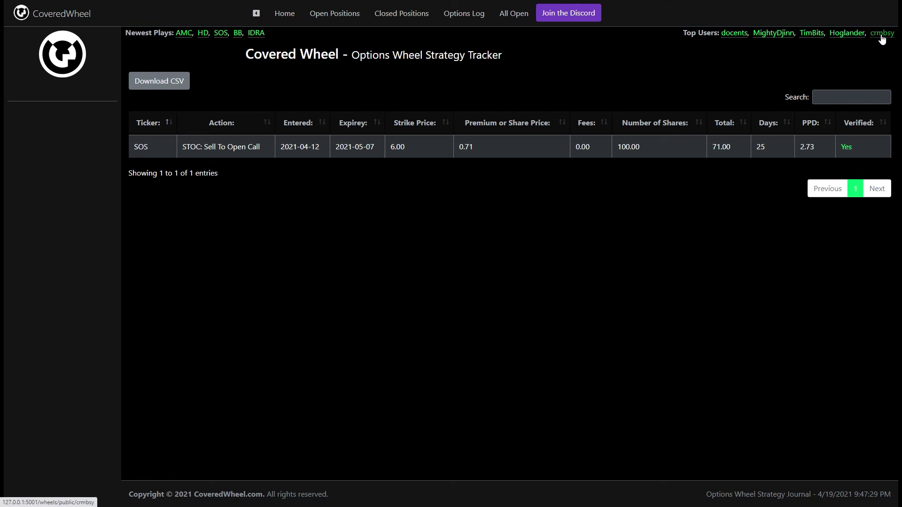
left_click(846, 34)
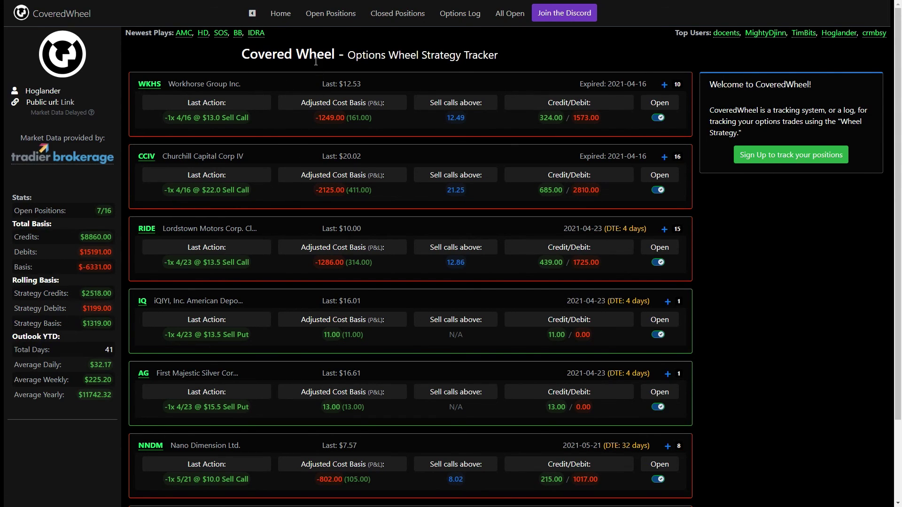
left_click(282, 14)
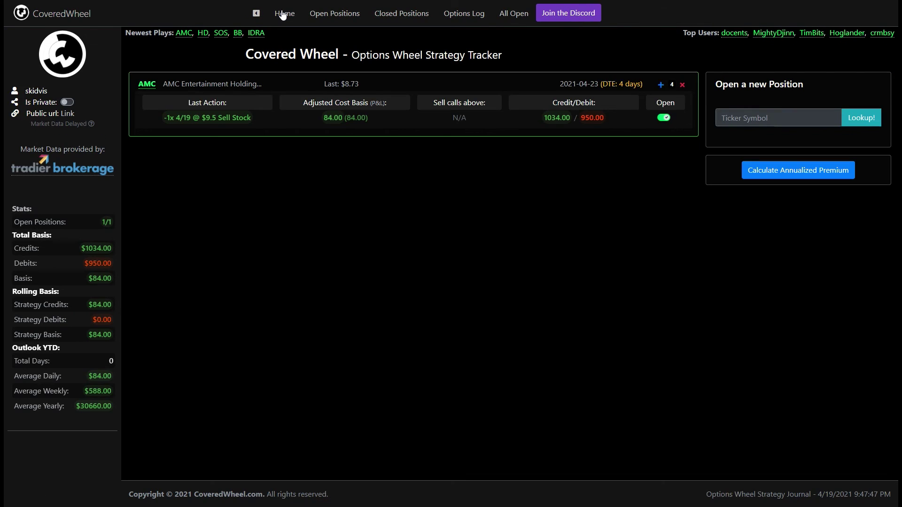